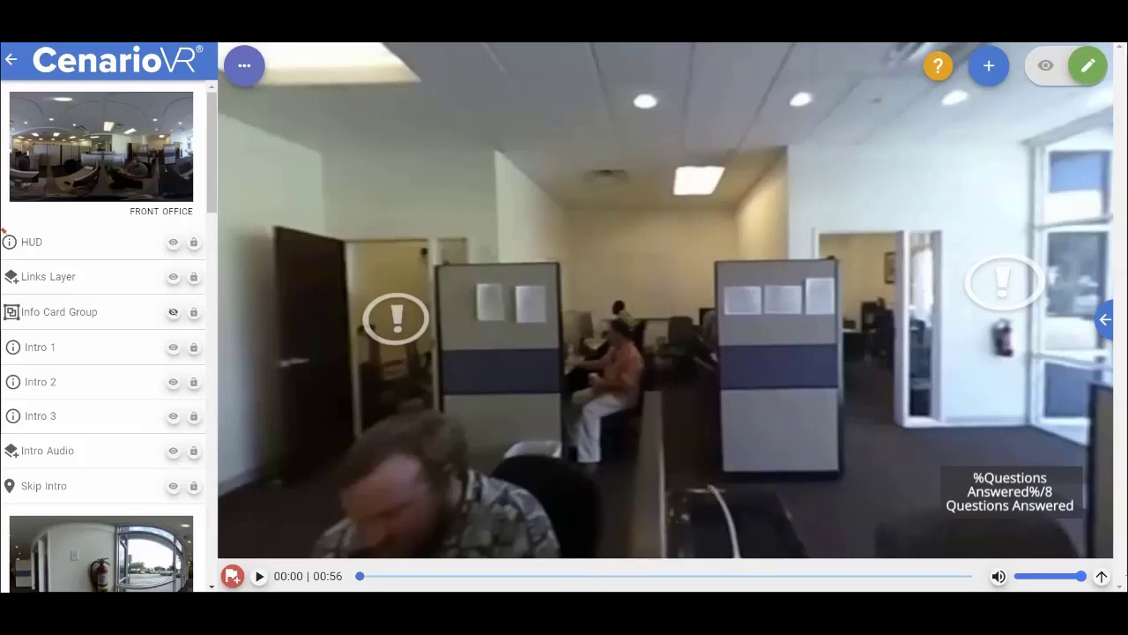
Set the 360° office video to 00:07 and turn the view to face the doorway.
drag(361, 576, 489, 578)
drag(393, 446, 712, 363)
drag(487, 578, 439, 578)
click(896, 386)
drag(897, 386, 855, 389)
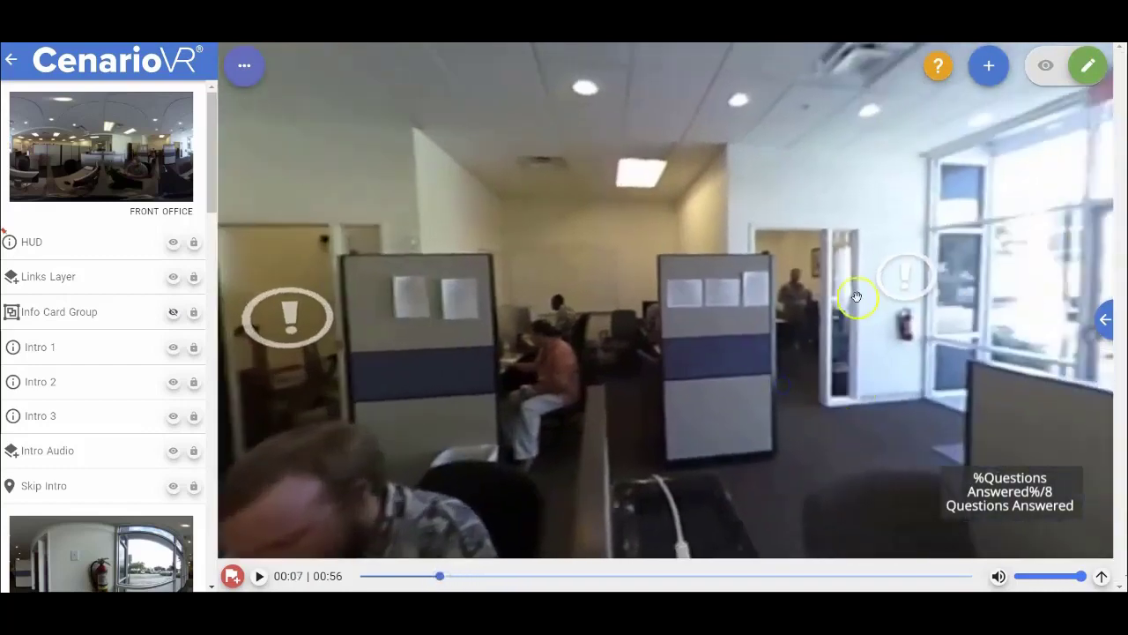
Add a new hotspot using the rect.png image.
click(989, 65)
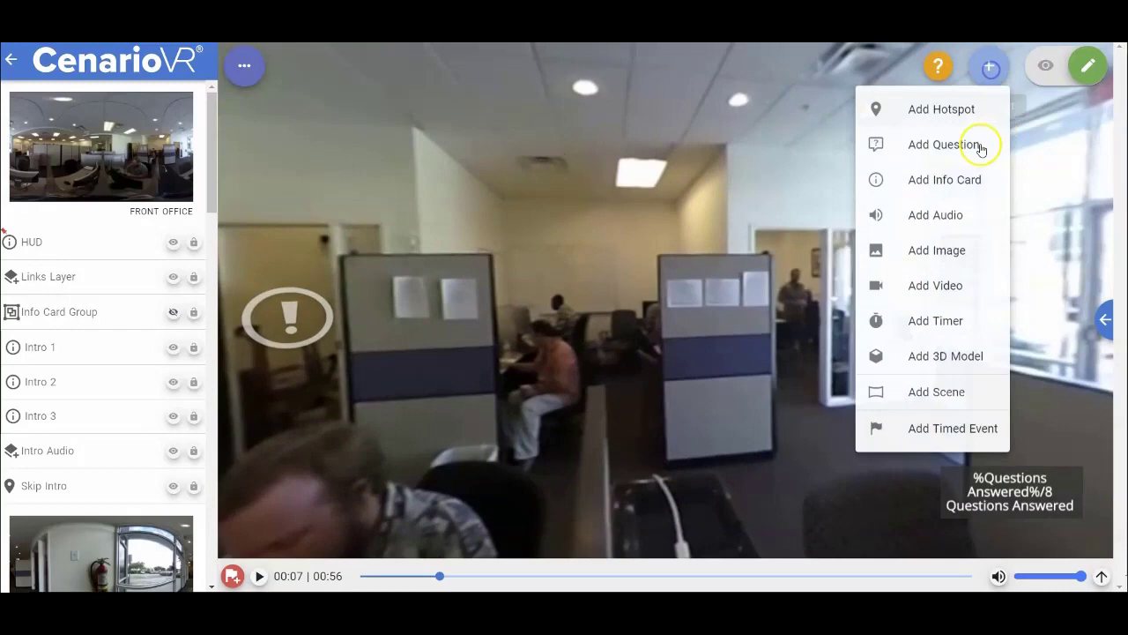
click(935, 113)
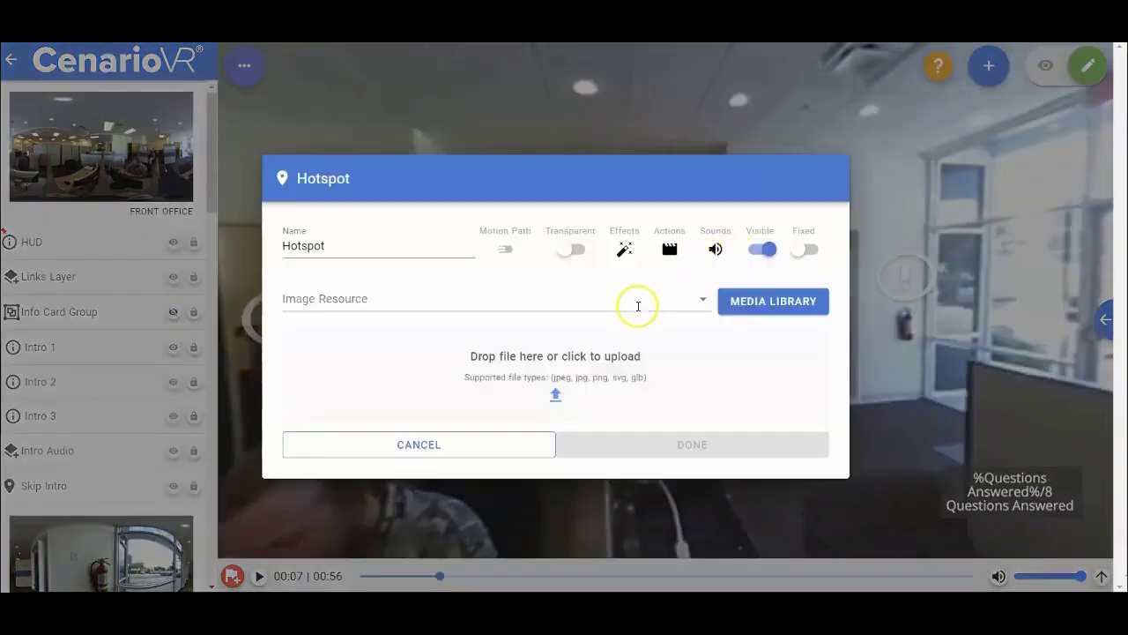
click(649, 304)
click(399, 428)
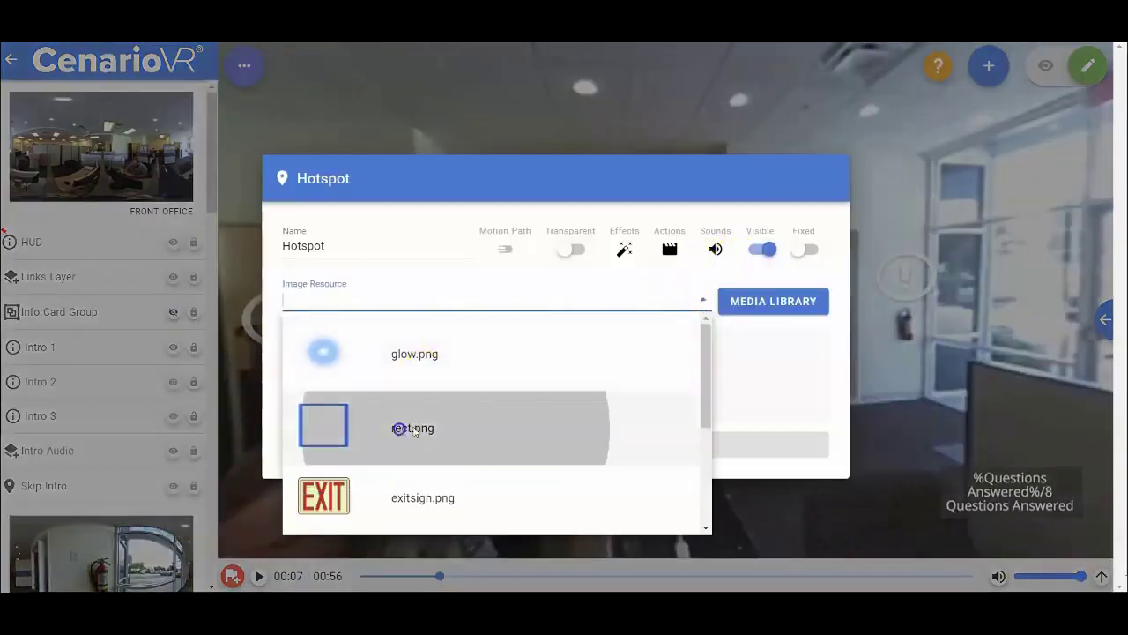
click(617, 466)
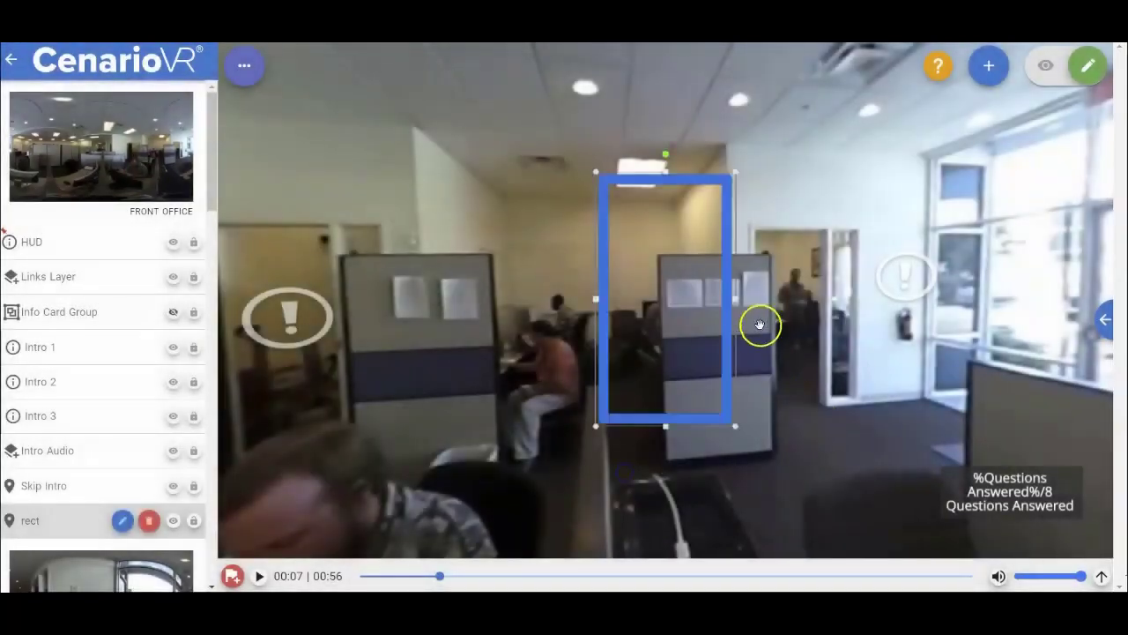
Place the rectangle over the man in the doorway at 00:09.
drag(736, 311, 815, 326)
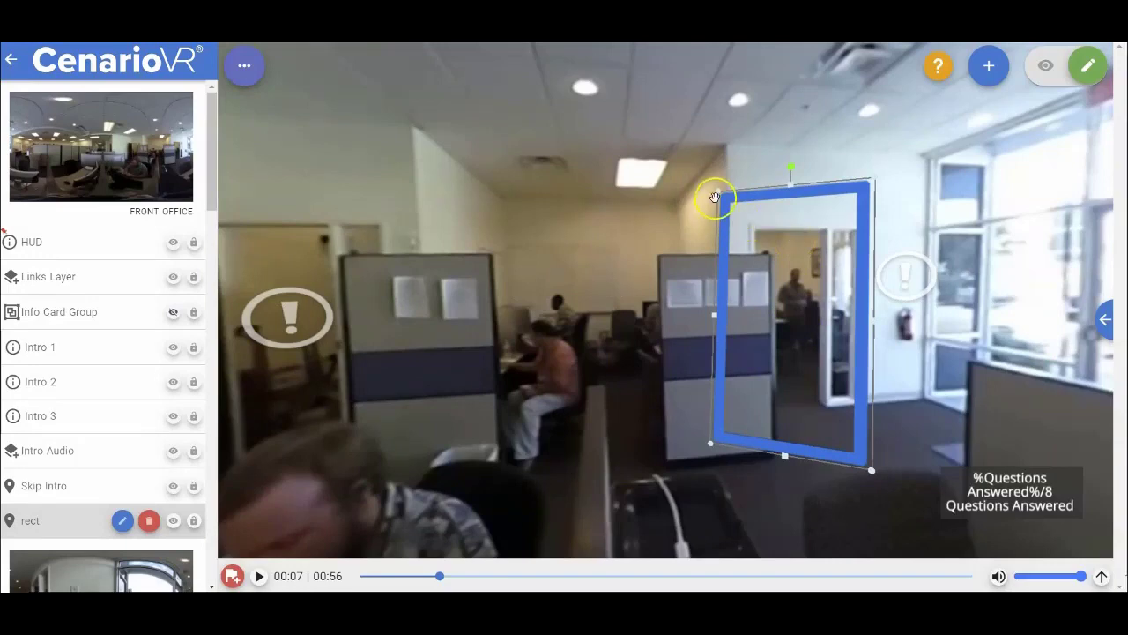
scroll(676, 238, down, 3)
drag(687, 315, 582, 318)
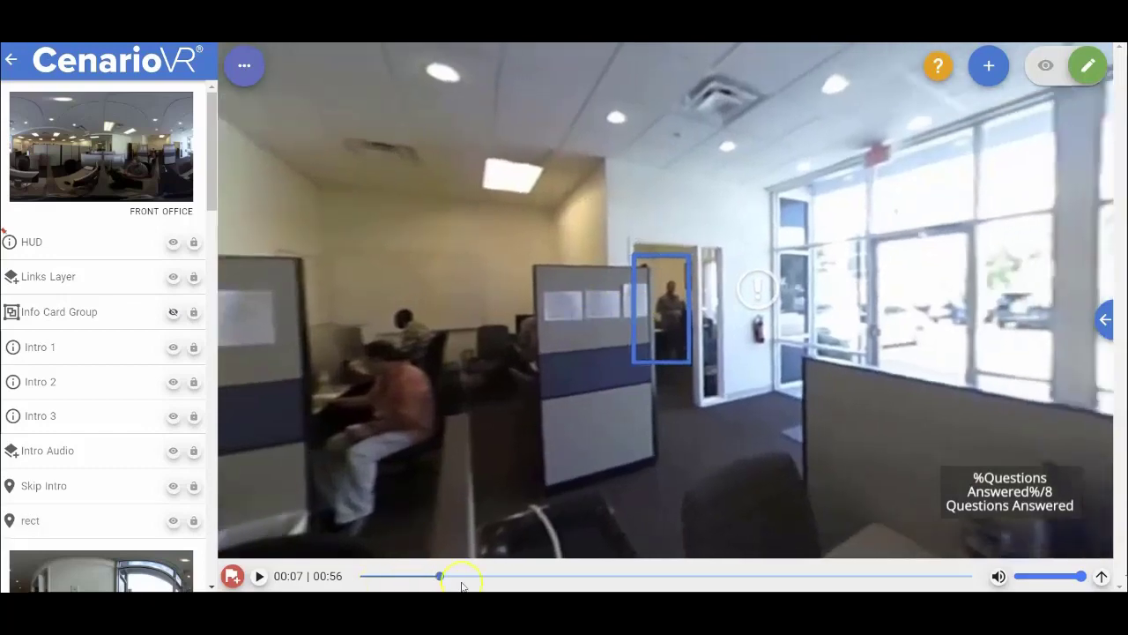
drag(439, 577, 458, 578)
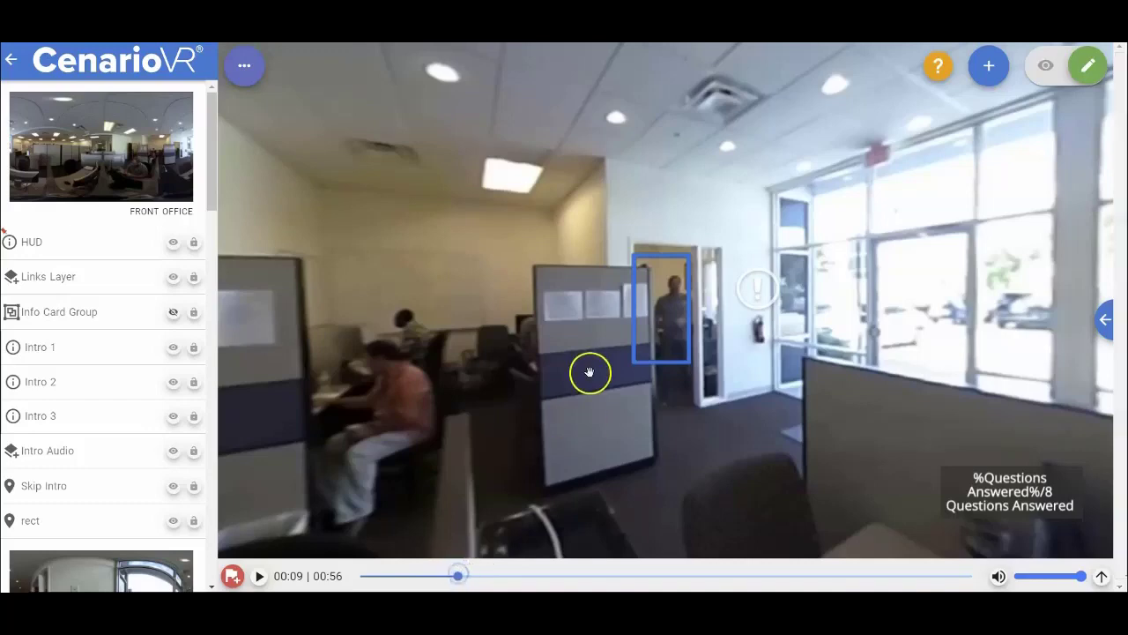
drag(660, 330, 678, 347)
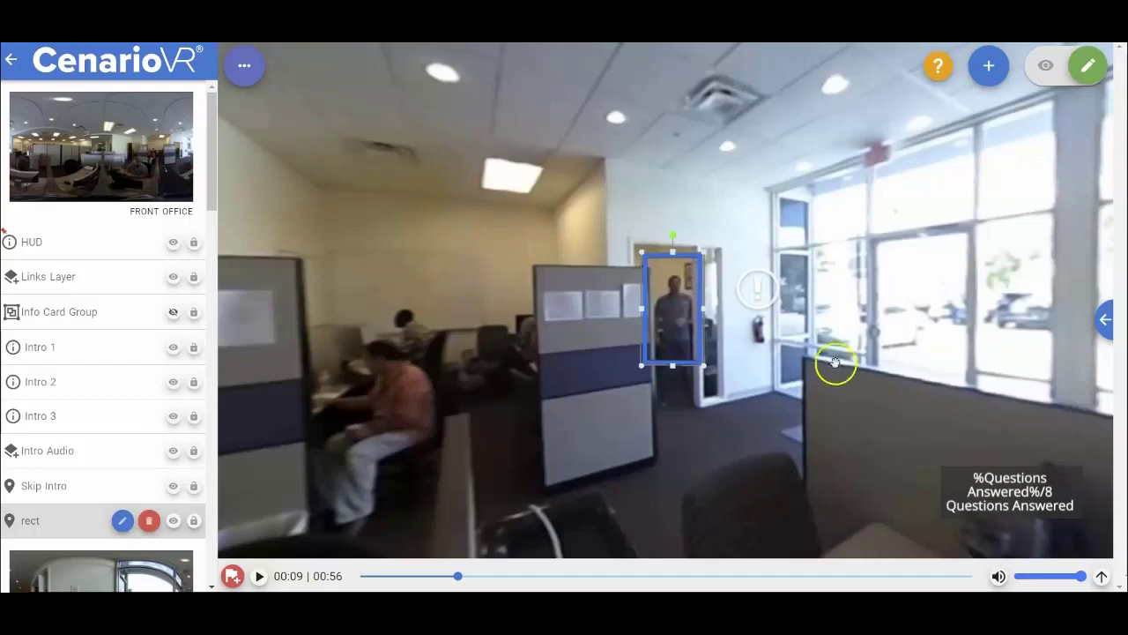
Create a motion path for the rect hotspot with start time 9 and interval 1.
double_click(660, 336)
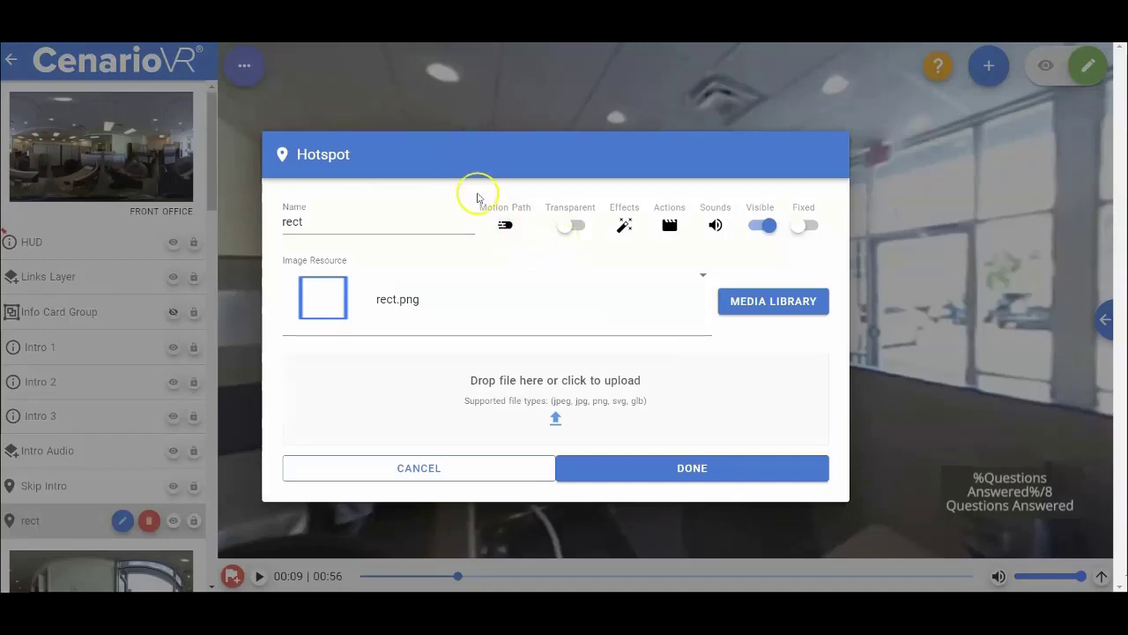
click(504, 231)
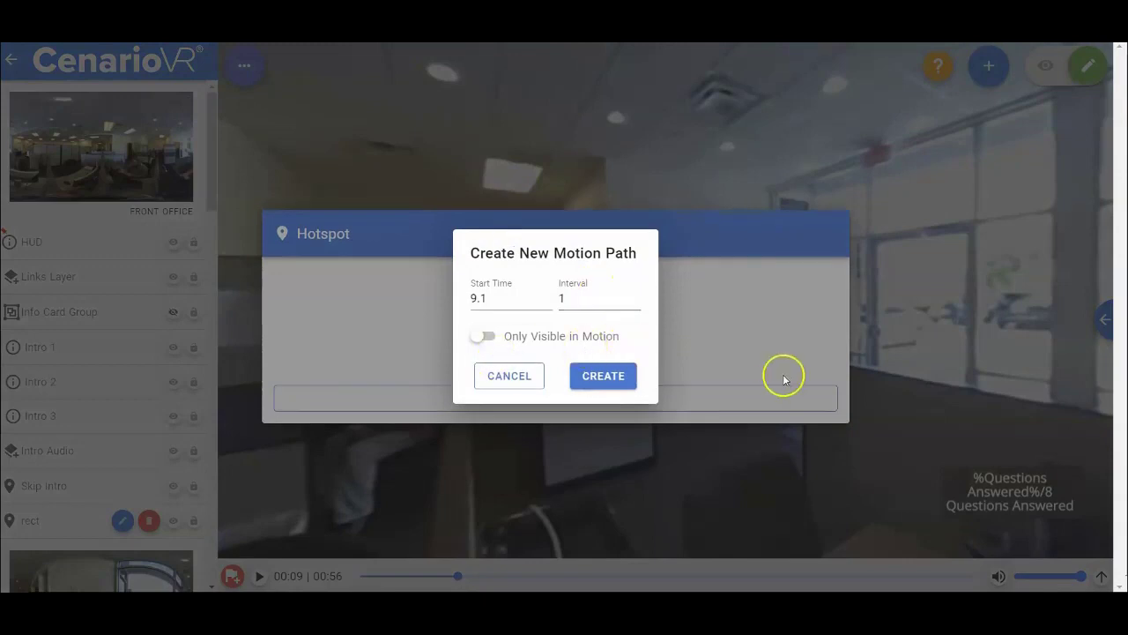
click(496, 298)
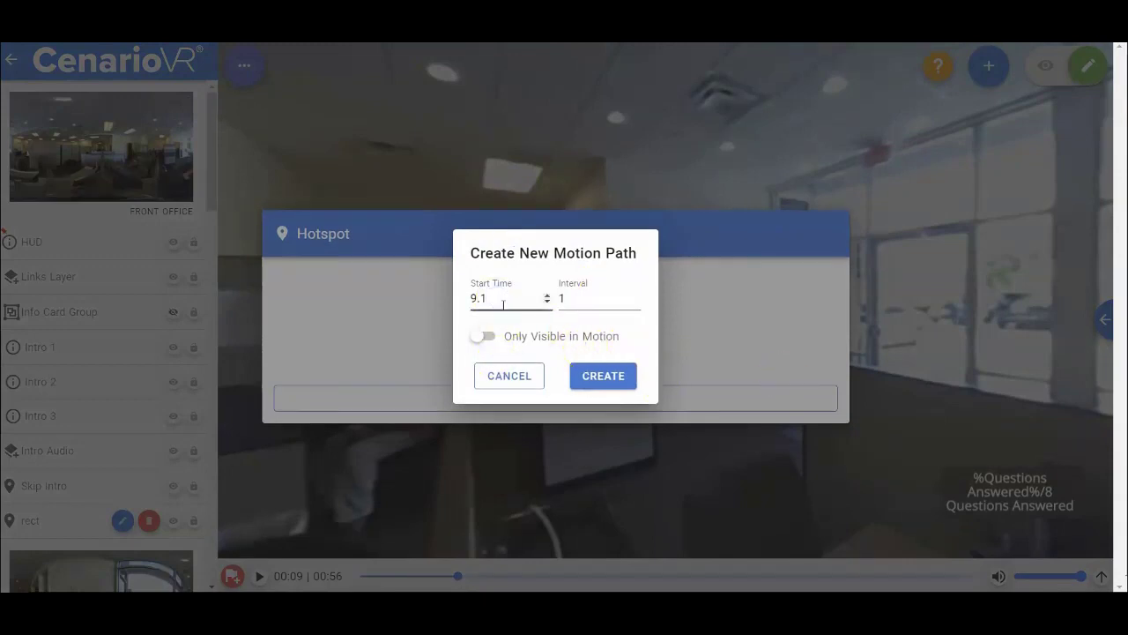
key(BackSpace)
click(737, 295)
click(603, 379)
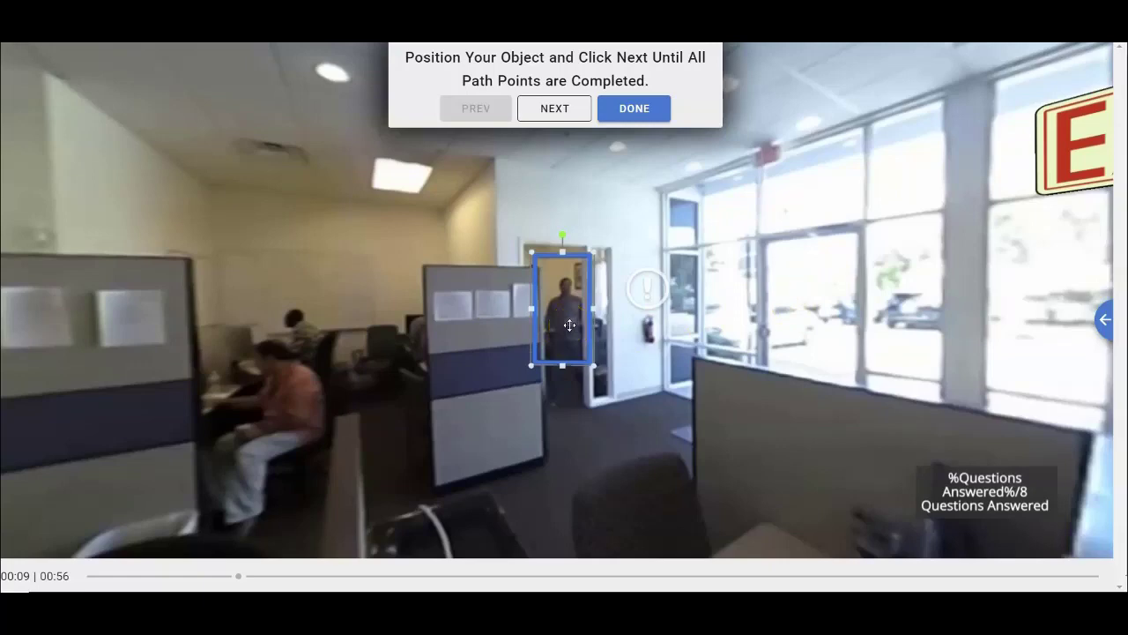
Move the box onto the walking man for path points 00:10 through 00:12.
click(556, 109)
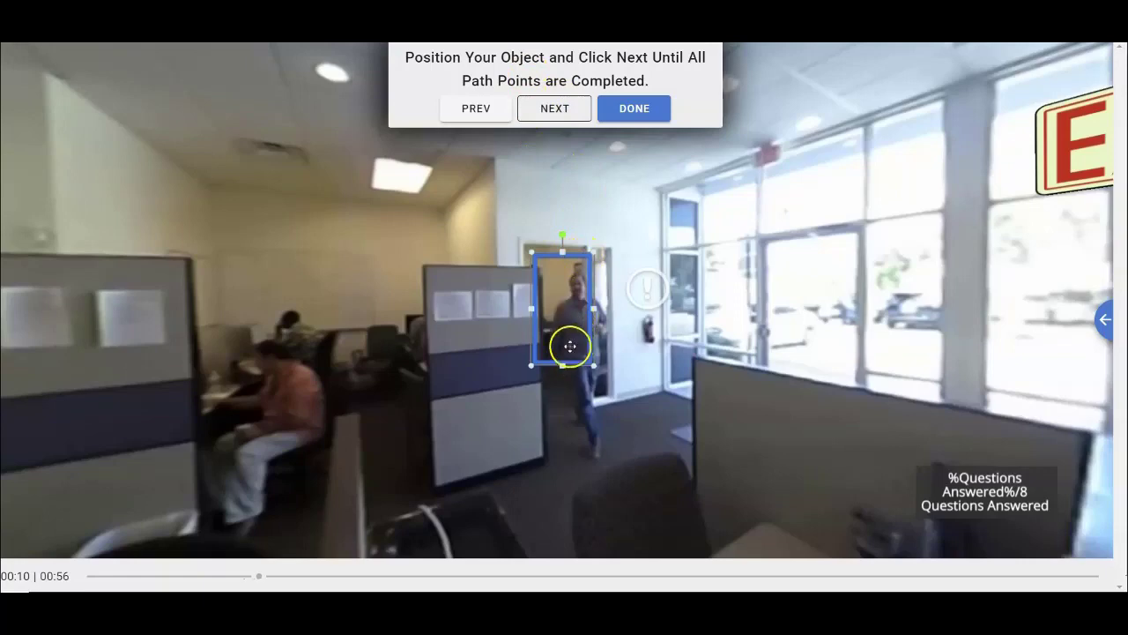
drag(567, 346, 581, 361)
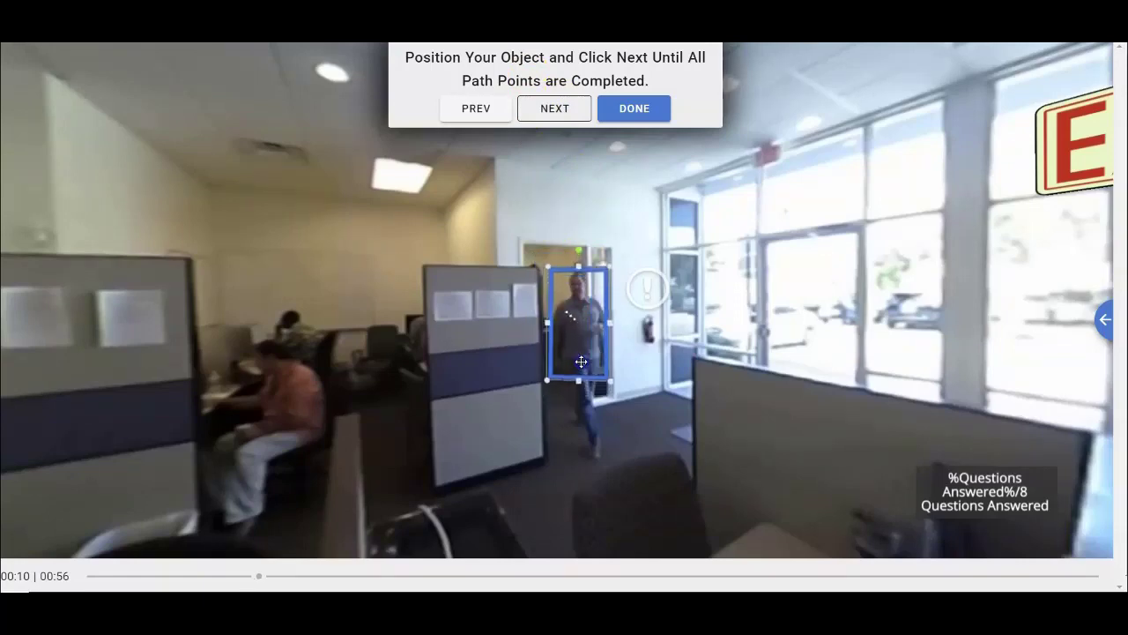
click(564, 112)
drag(585, 361, 566, 401)
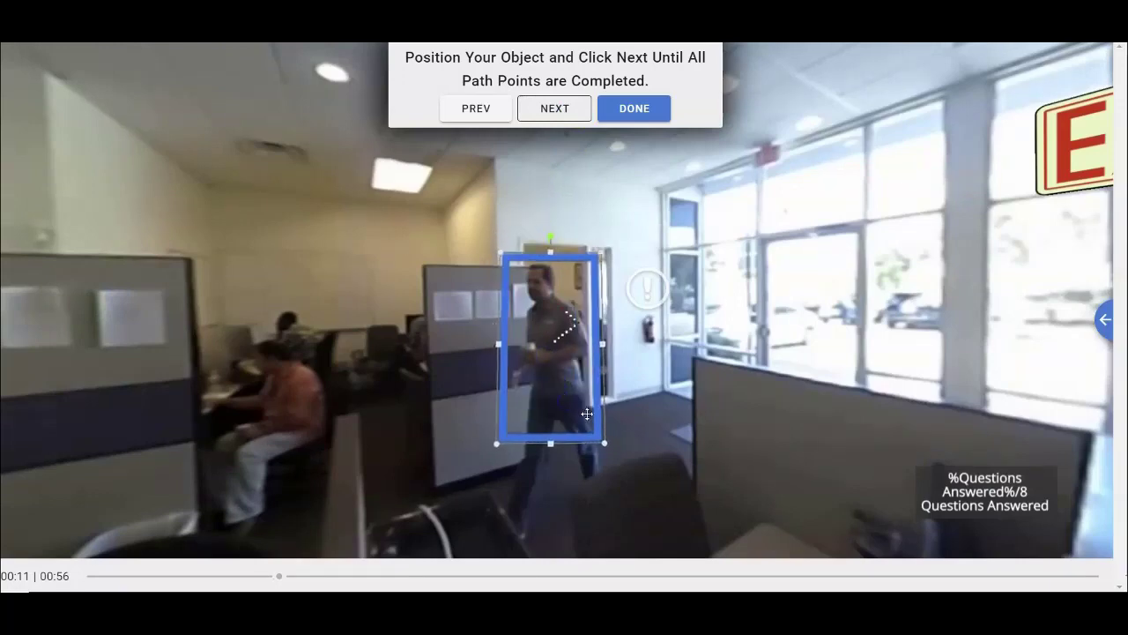
click(571, 112)
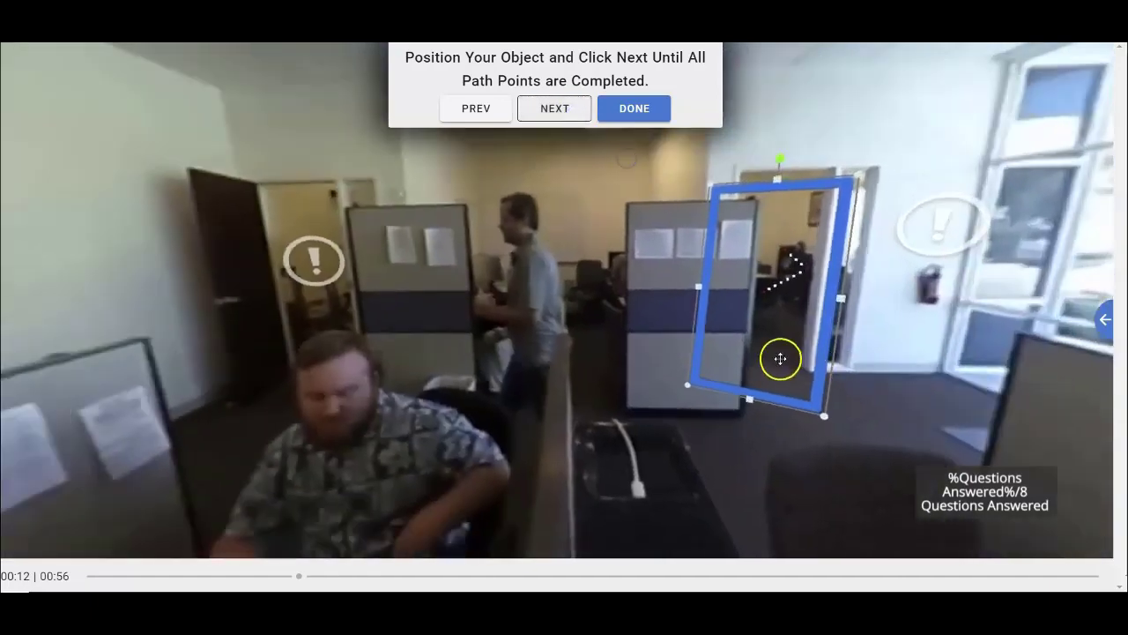
drag(781, 356, 531, 334)
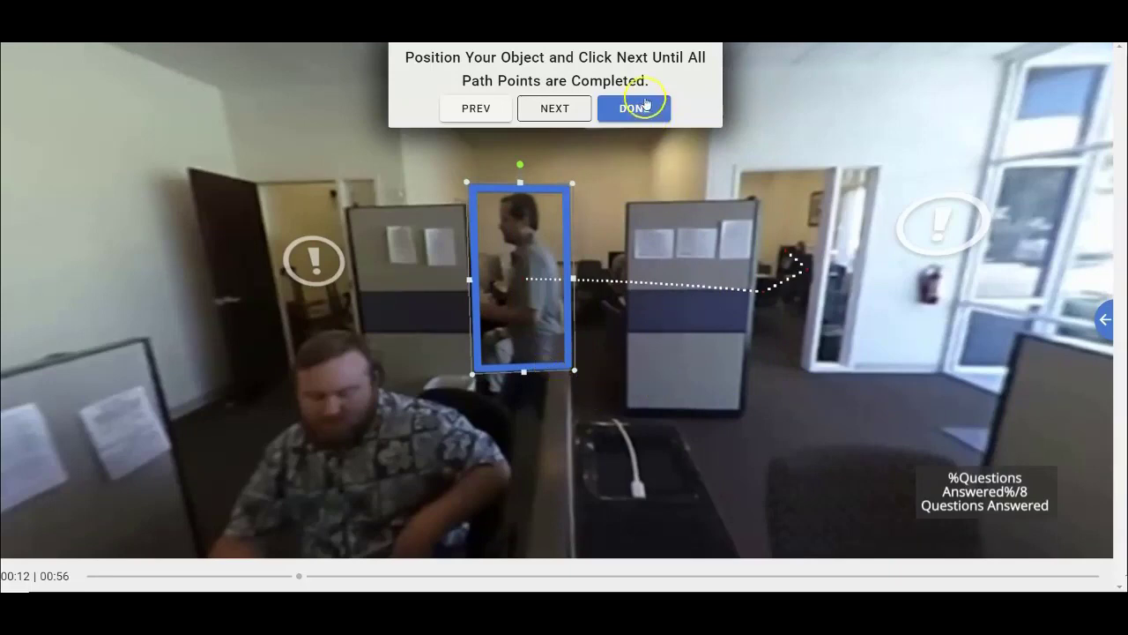
Follow the man through the next path points, panning the view and shrinking the box.
click(557, 109)
drag(455, 380, 408, 350)
click(562, 109)
drag(517, 486, 799, 485)
drag(715, 361, 416, 280)
click(553, 108)
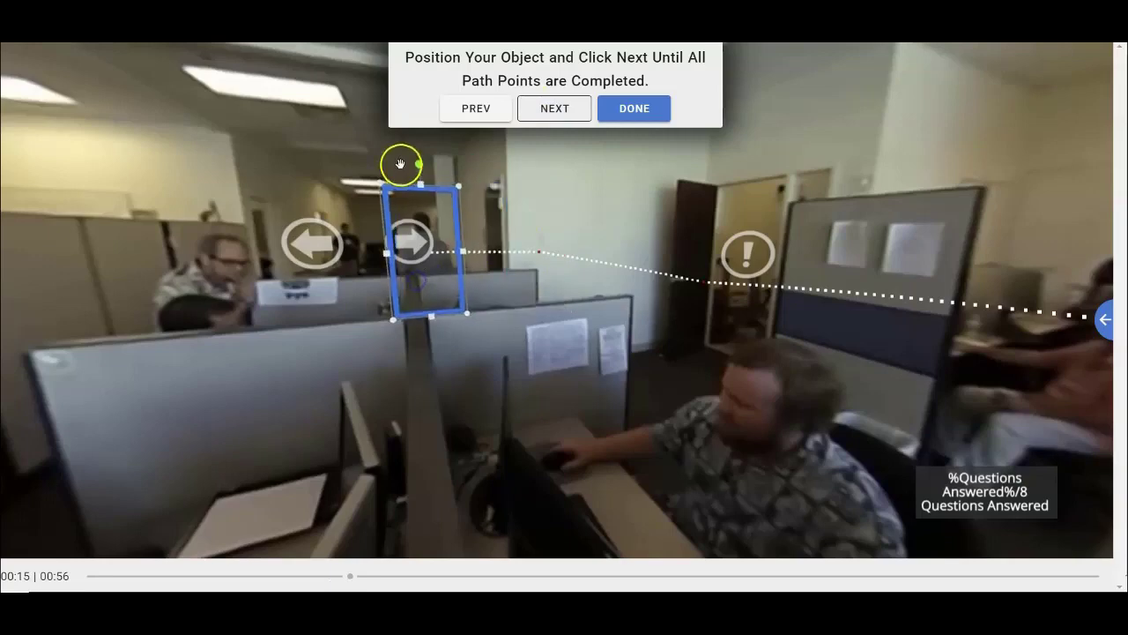
drag(381, 183, 397, 195)
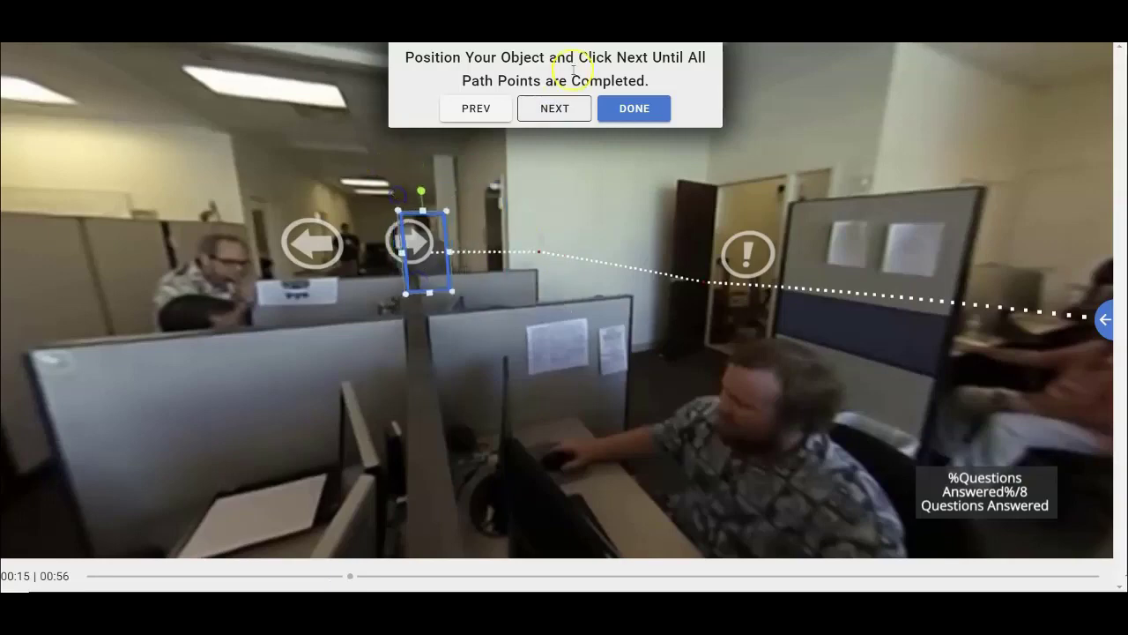
drag(424, 268, 377, 264)
Fit the box to the man on the final points and finish the path at 19 seconds.
click(554, 108)
click(538, 113)
click(358, 204)
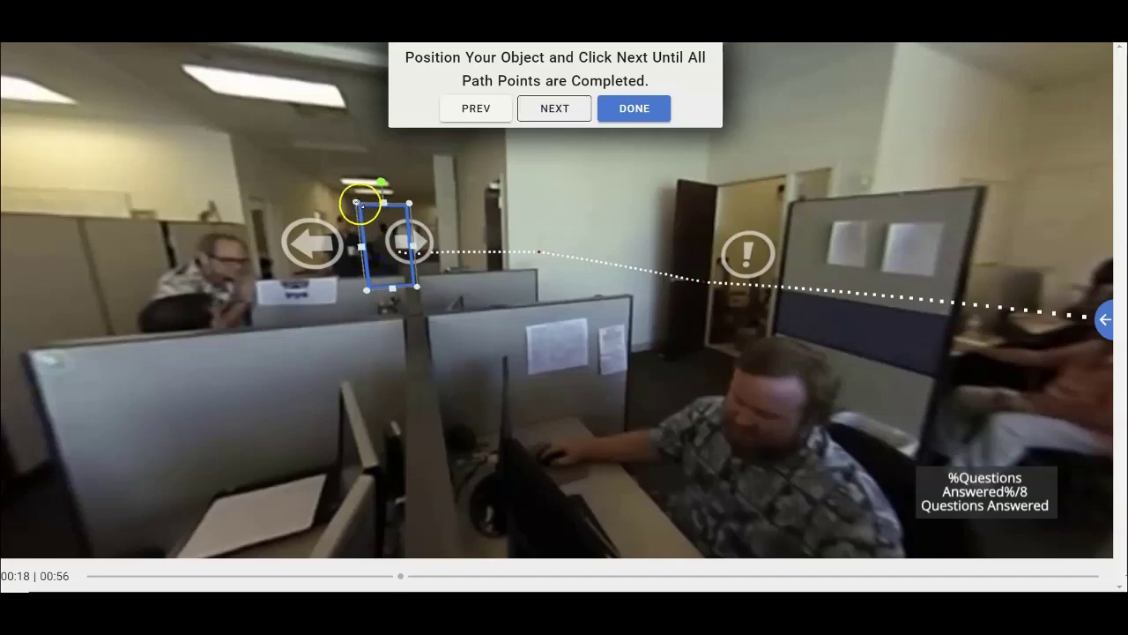
drag(361, 206, 362, 210)
click(537, 111)
click(397, 256)
click(640, 109)
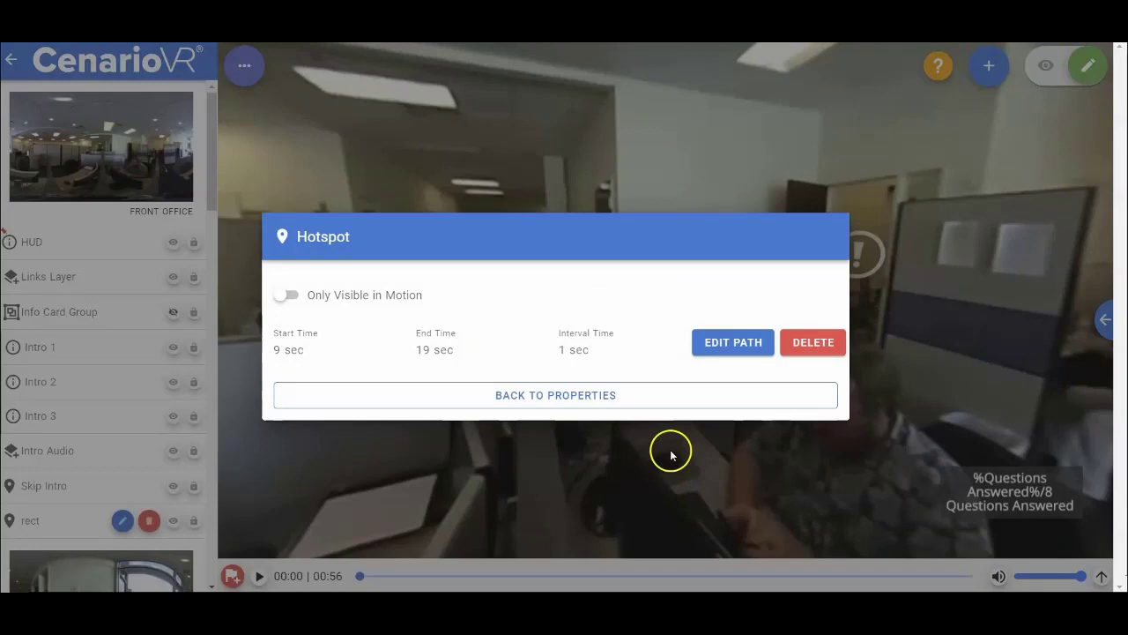
Close the rect hotspot settings and preview the scene facing the hotspot.
click(605, 398)
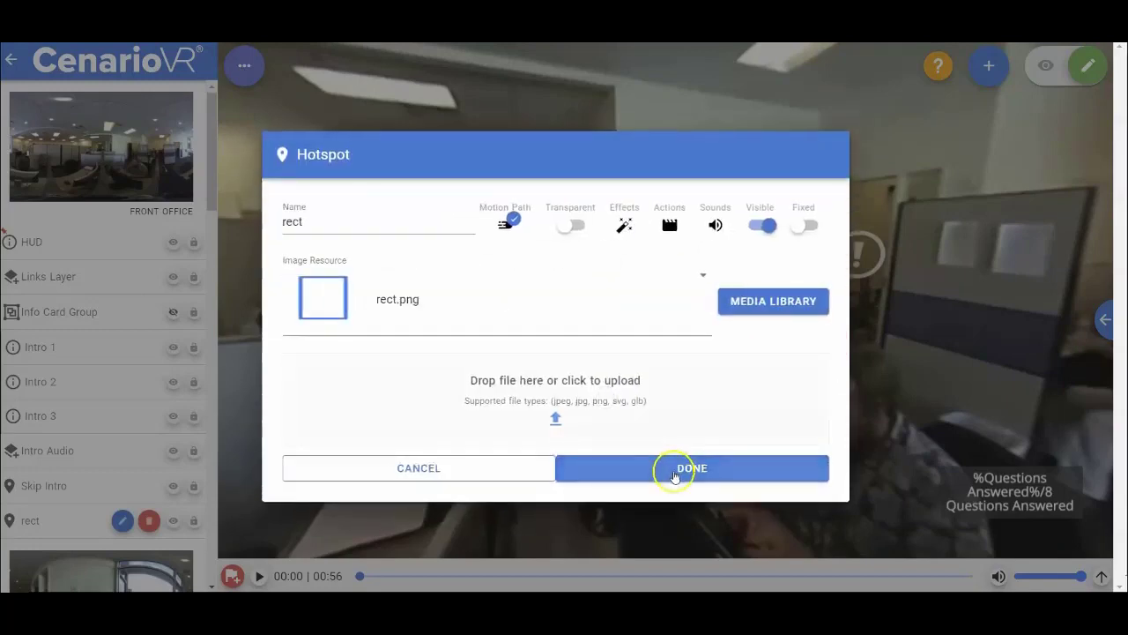
click(698, 470)
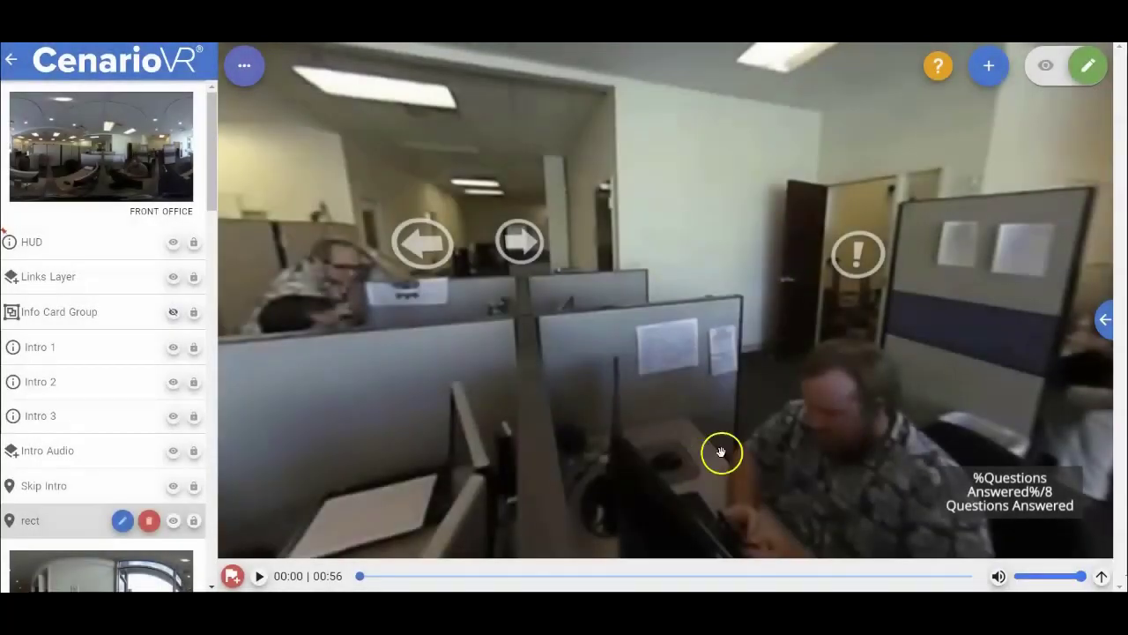
drag(932, 406, 516, 380)
click(1045, 65)
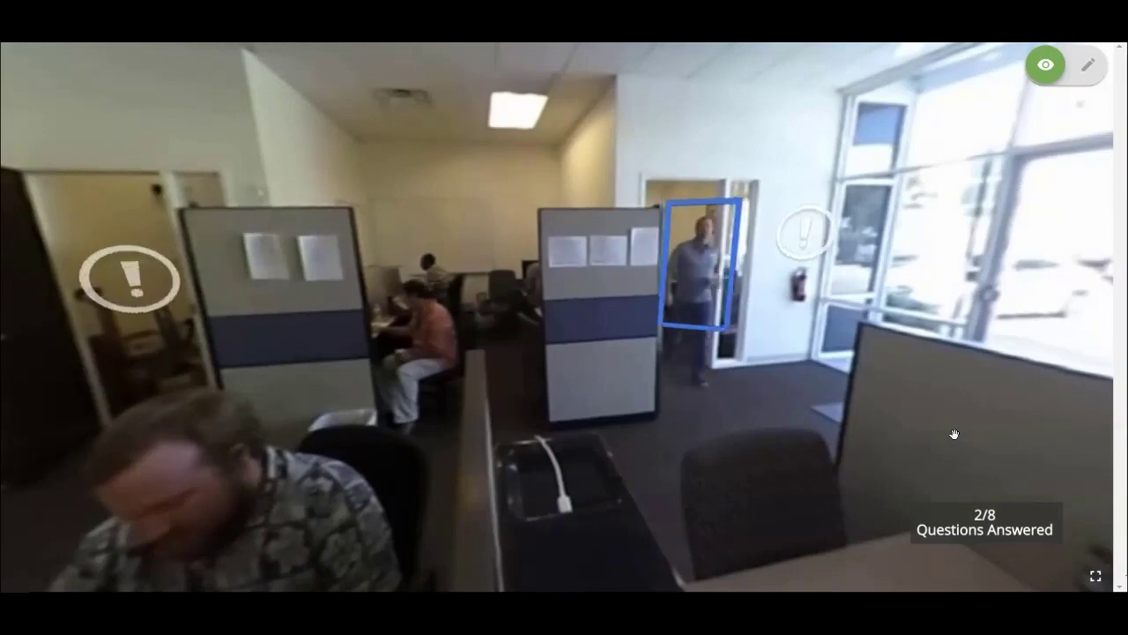
Follow the tracking box around the office in preview, then switch back to Edit mode.
drag(513, 479, 645, 441)
drag(764, 425, 1048, 396)
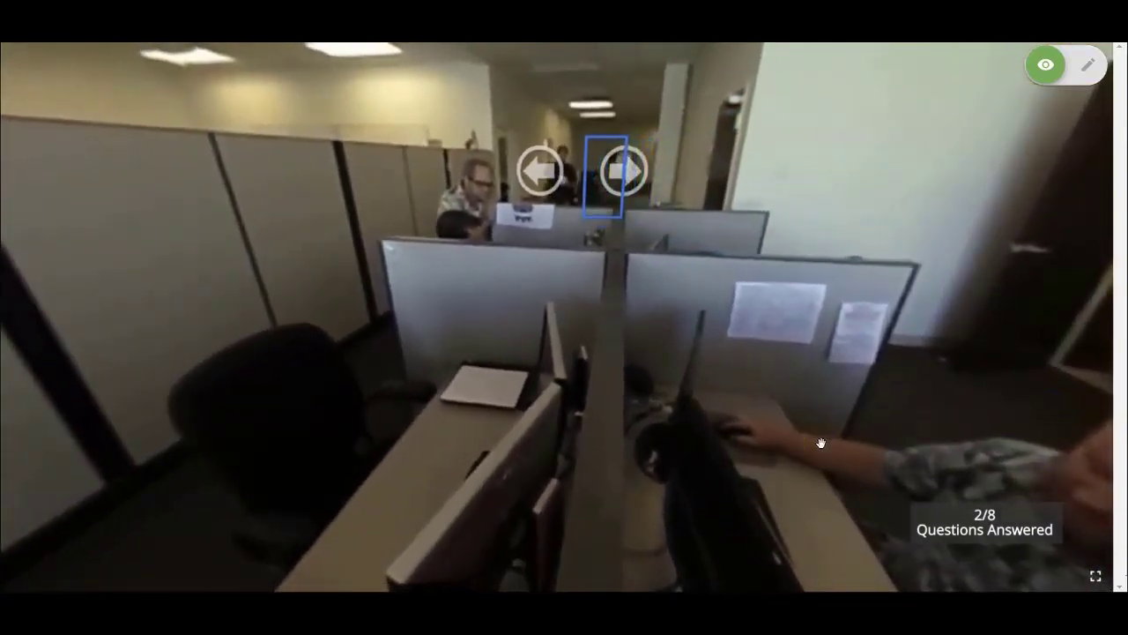
click(1088, 65)
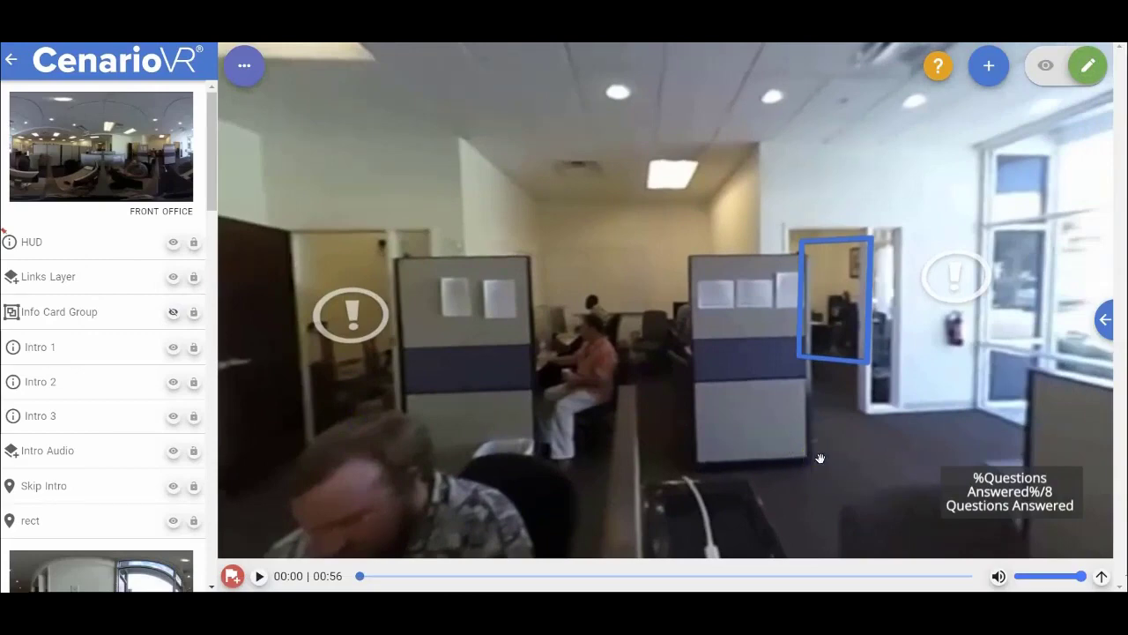
Set the rect hotspot to Only Visible in Motion, switch Visible off, and save.
double_click(820, 337)
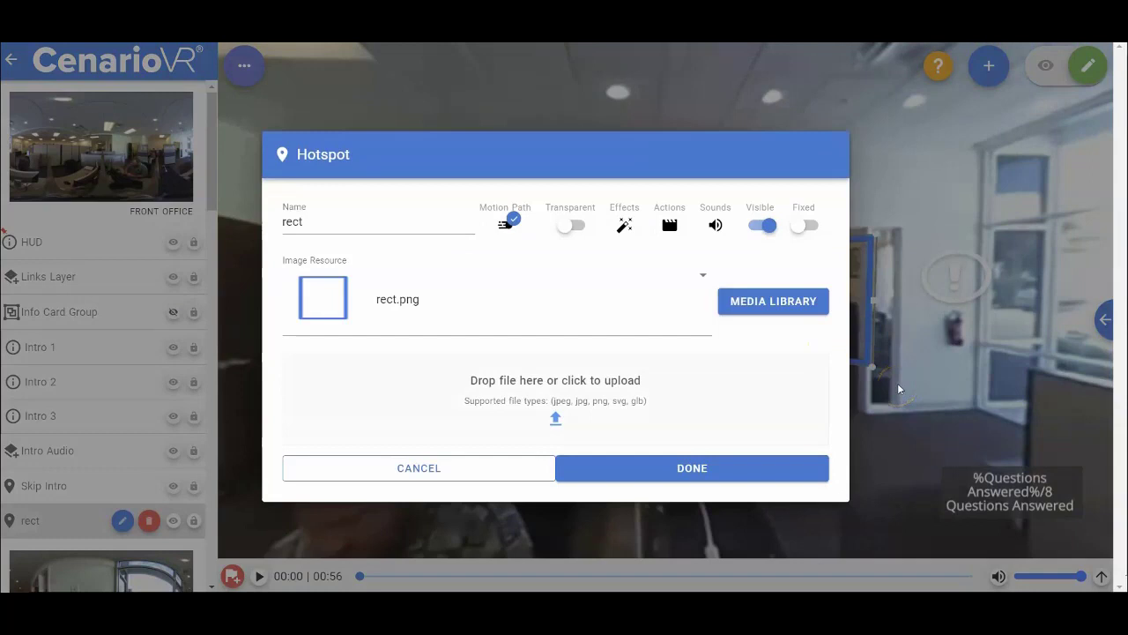
click(502, 223)
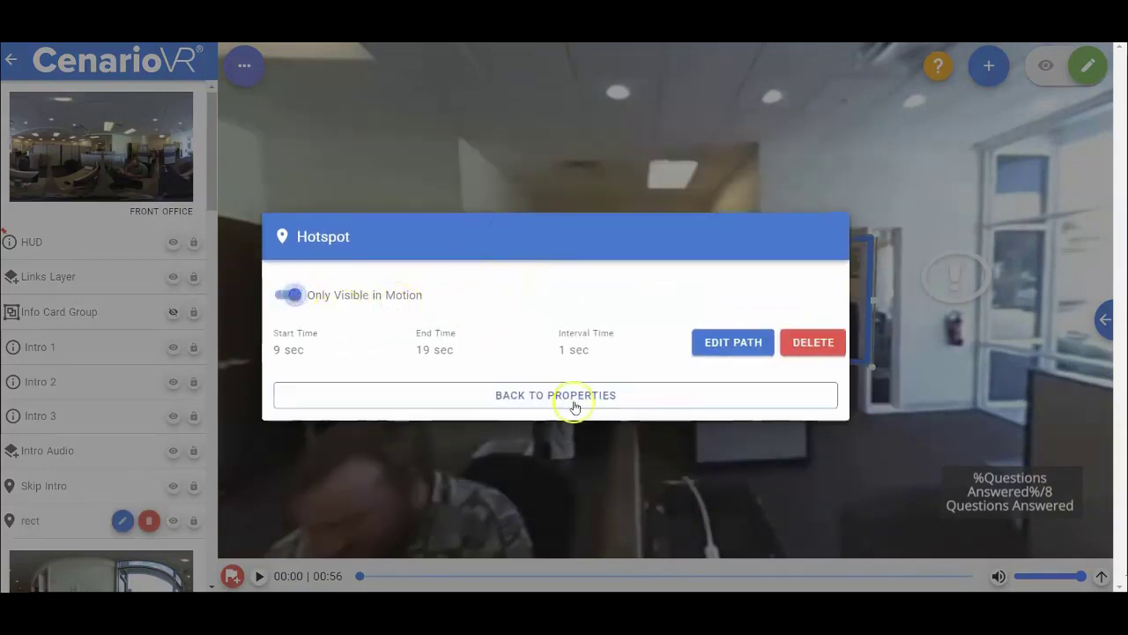
click(574, 406)
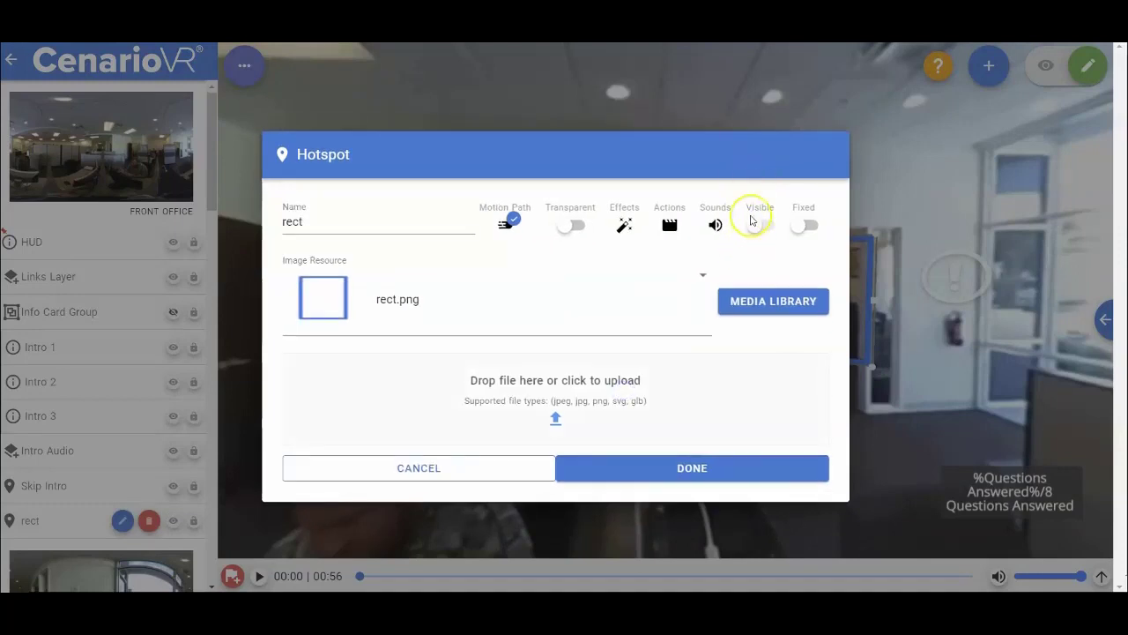
click(764, 222)
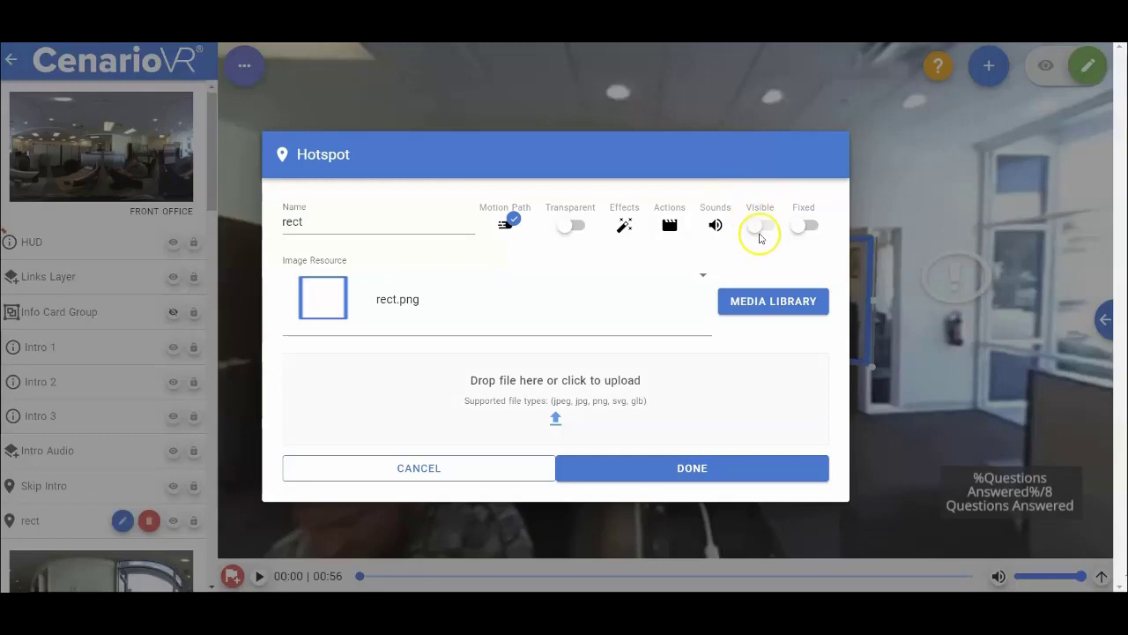
click(708, 470)
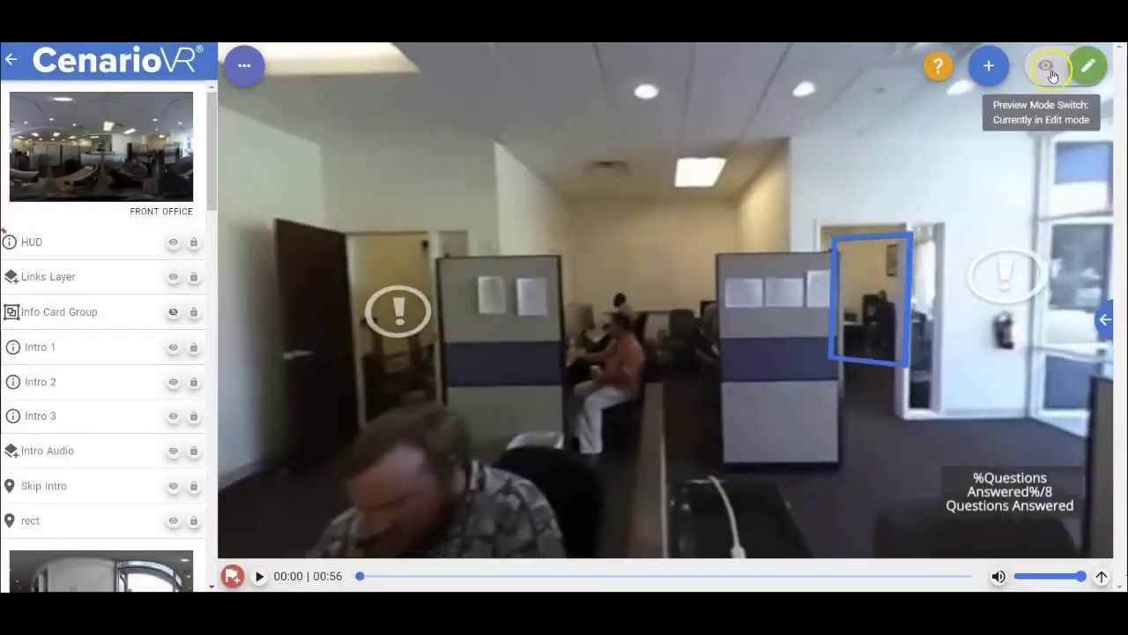
Preview the scene and rotate to find the box moving with the walking man.
click(1046, 66)
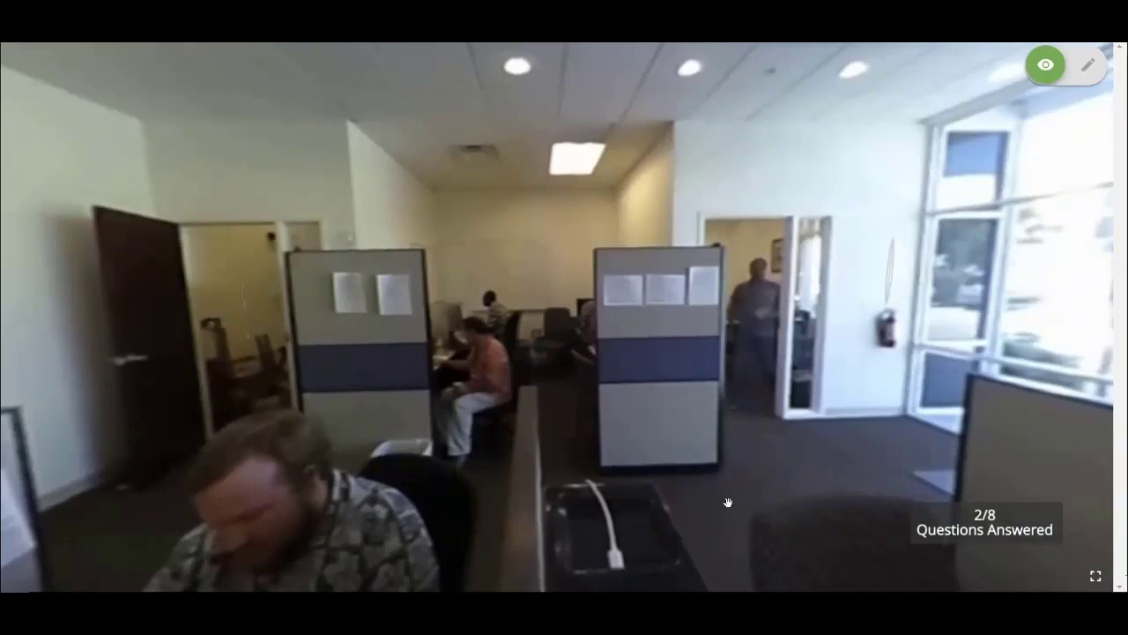
drag(402, 501, 1032, 433)
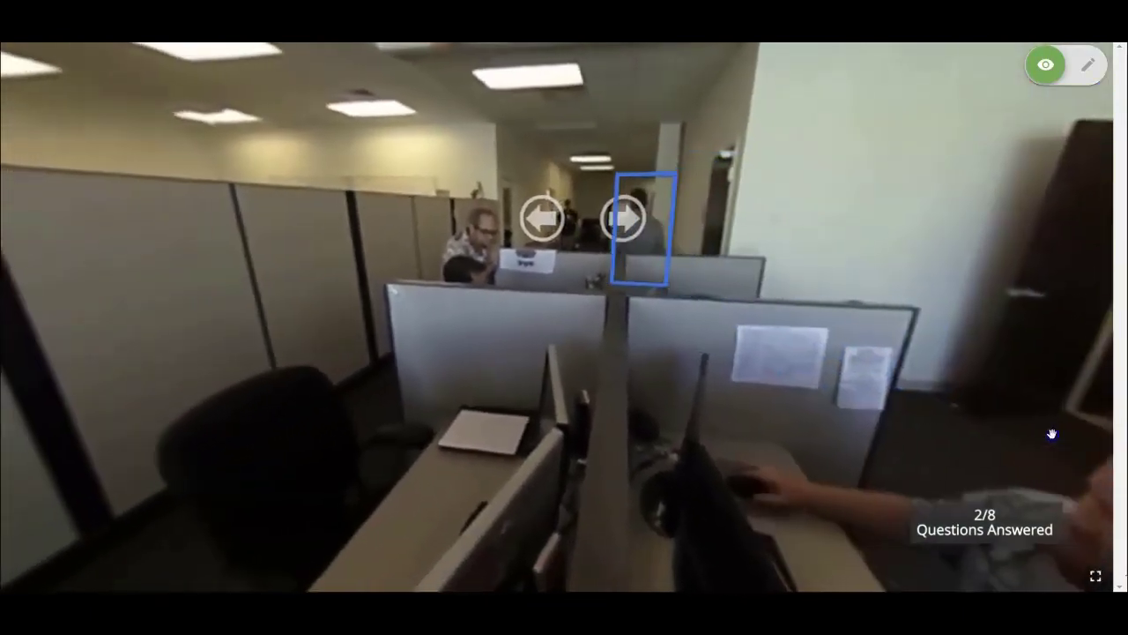
drag(969, 405, 811, 393)
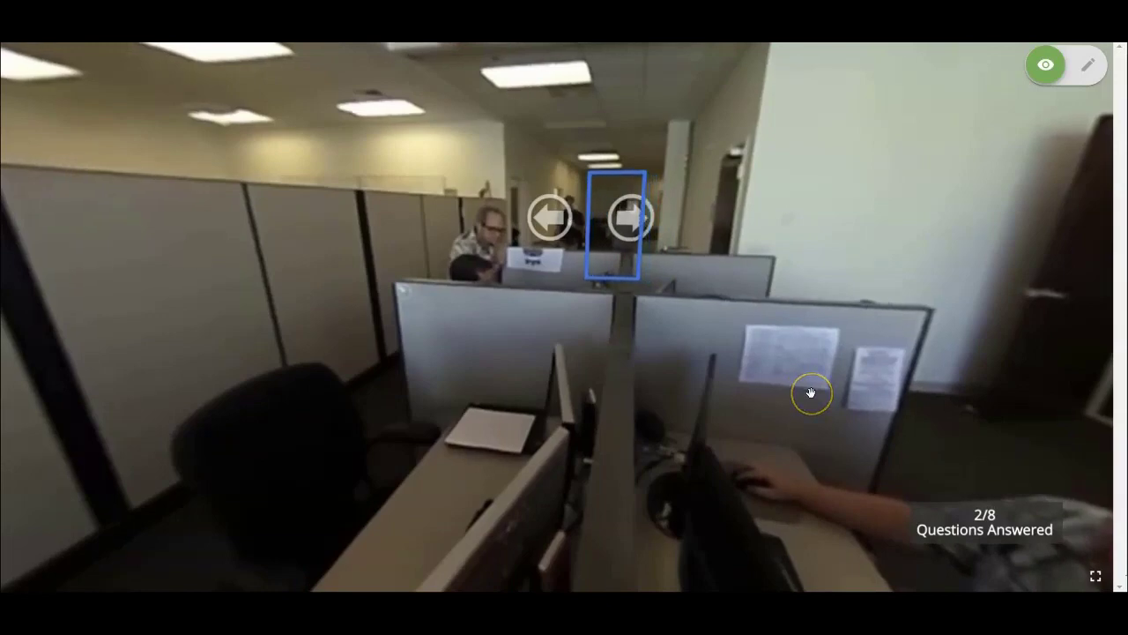